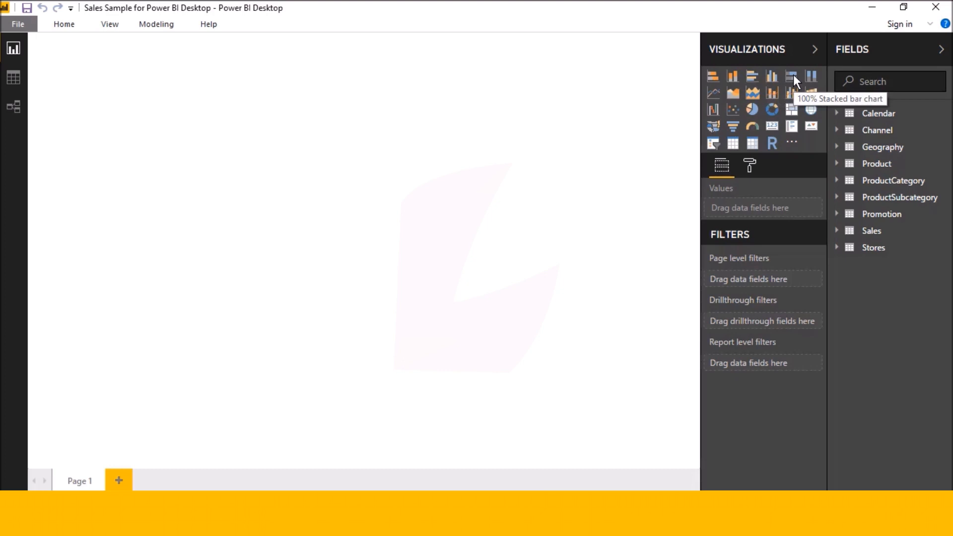
# - Insert an enlarged 100% stacked bar chart on the page with ChannelName as its axis
pyautogui.click(793, 75)
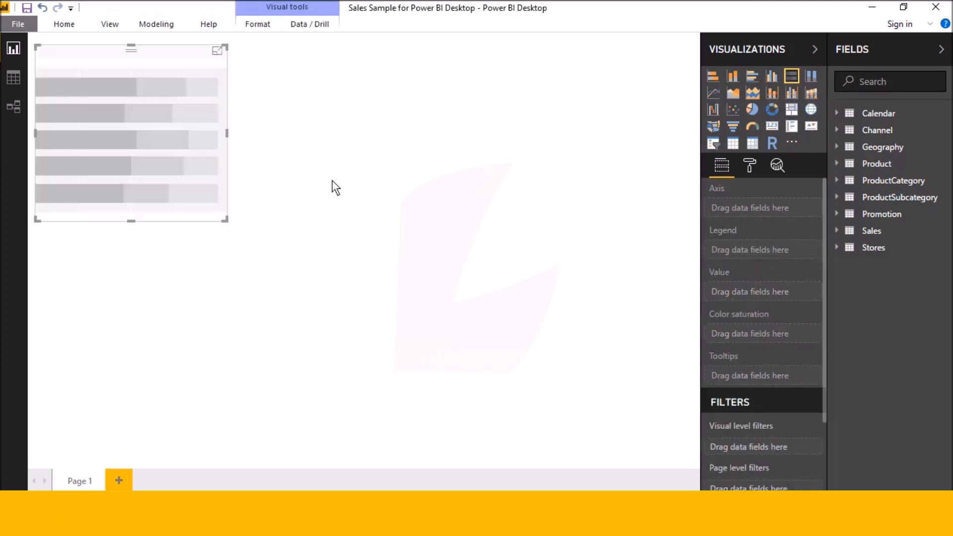
pyautogui.moveTo(225, 220); pyautogui.dragTo(562, 386)
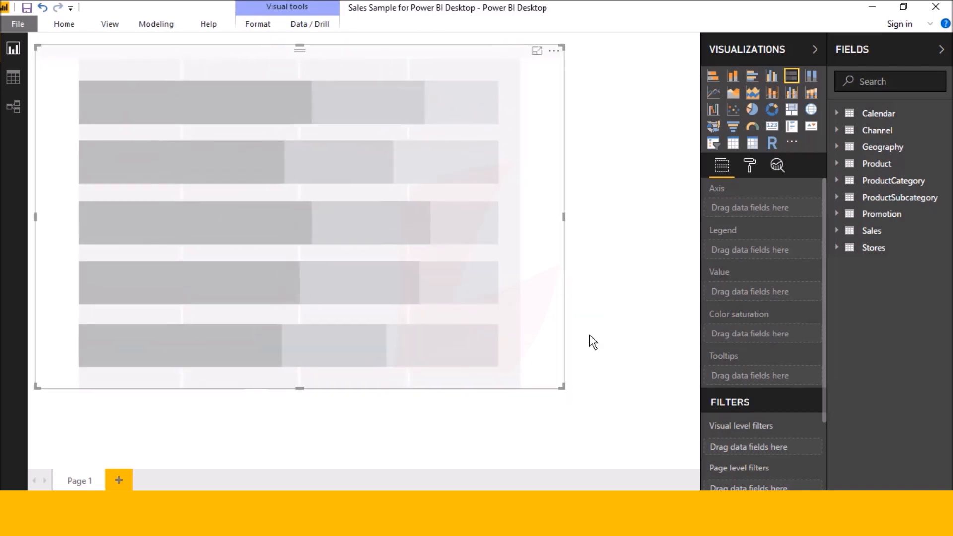
pyautogui.click(835, 129)
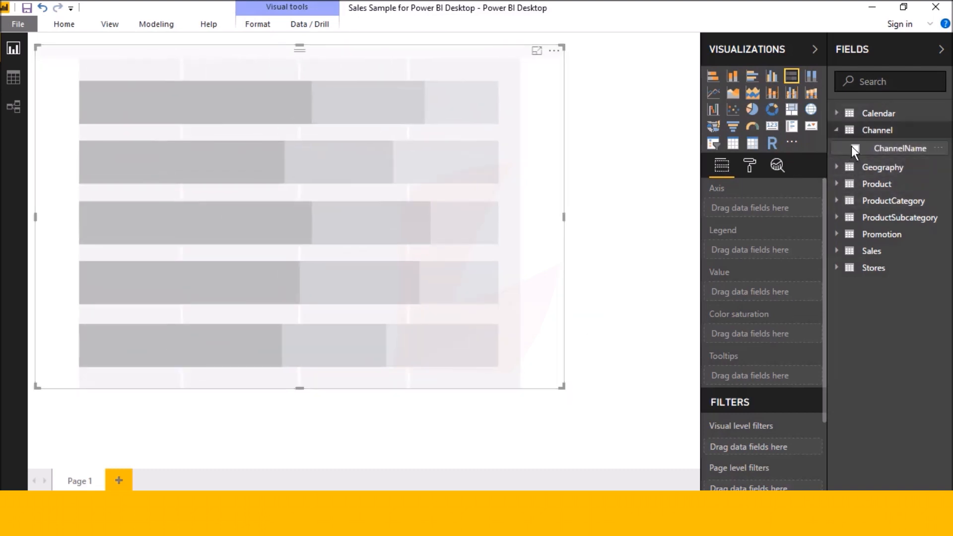
pyautogui.click(853, 148)
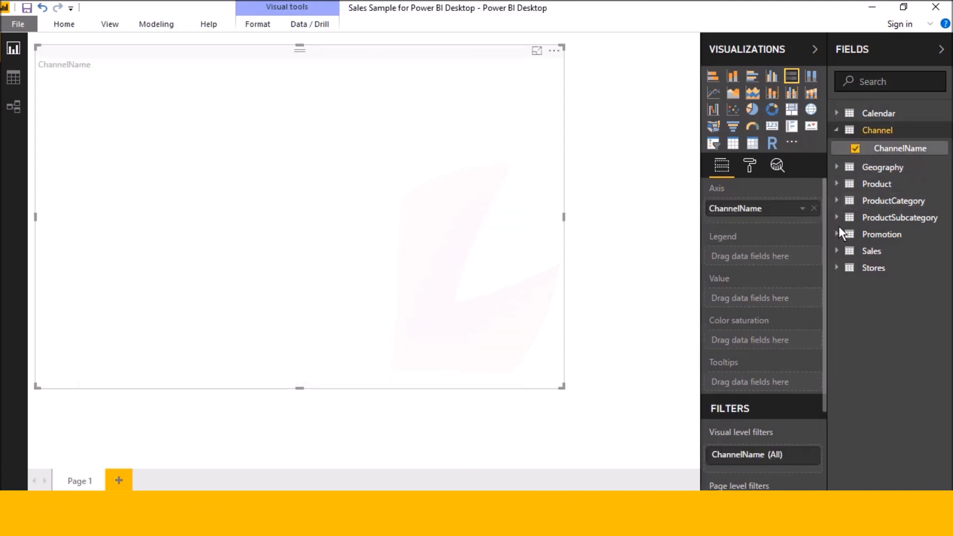
# - Add SalesQuantity and DiscountAmount from the Sales table as the chart's values, and enlarge the chart to nearly fill the page
pyautogui.click(836, 255)
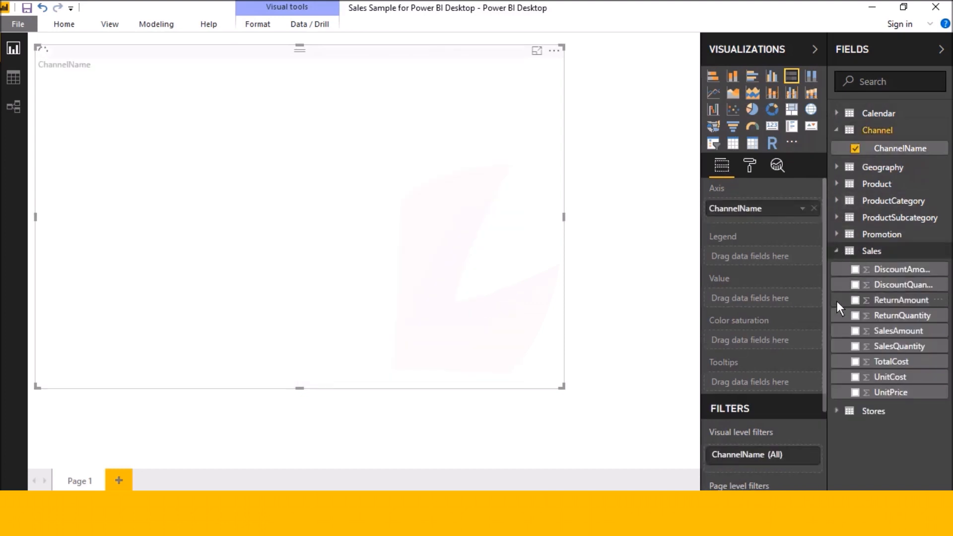
pyautogui.click(854, 347)
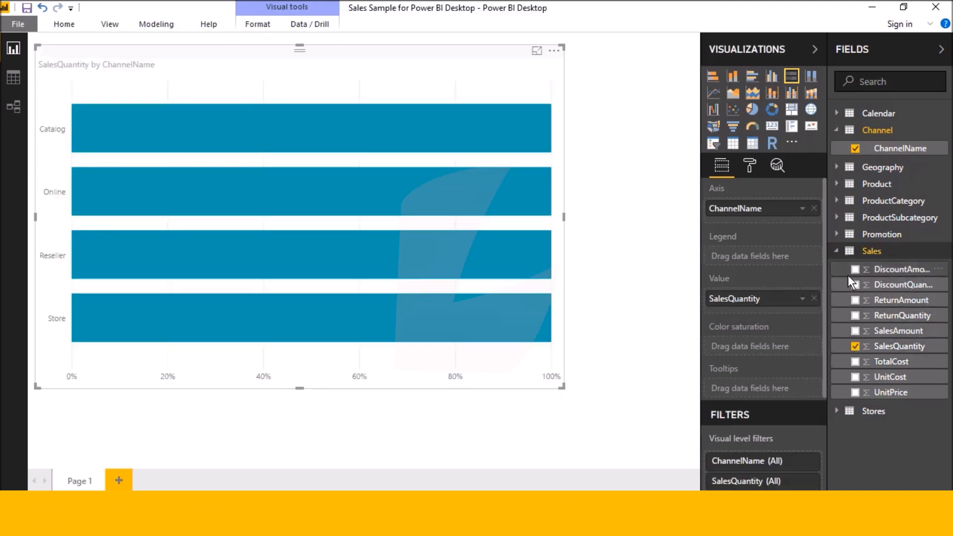
pyautogui.click(855, 269)
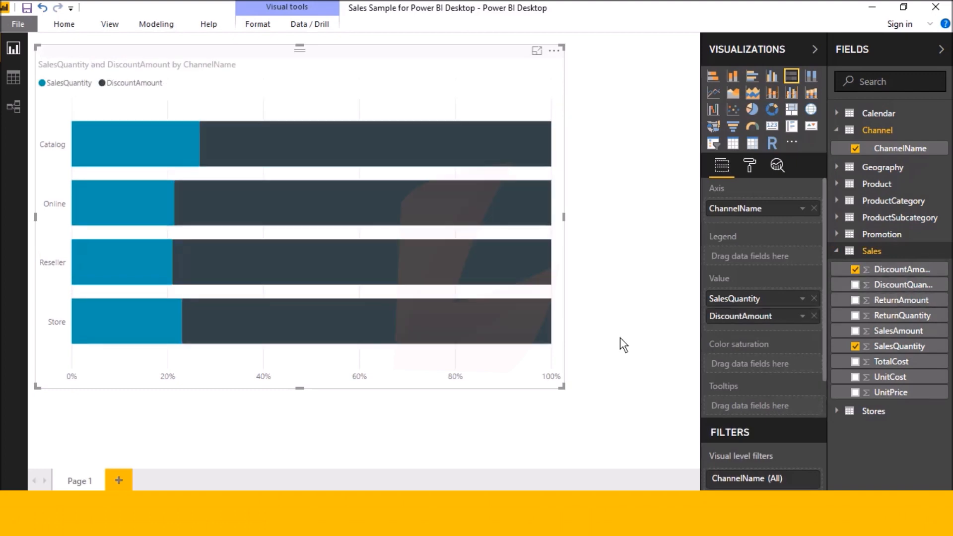
pyautogui.moveTo(561, 388); pyautogui.dragTo(670, 433)
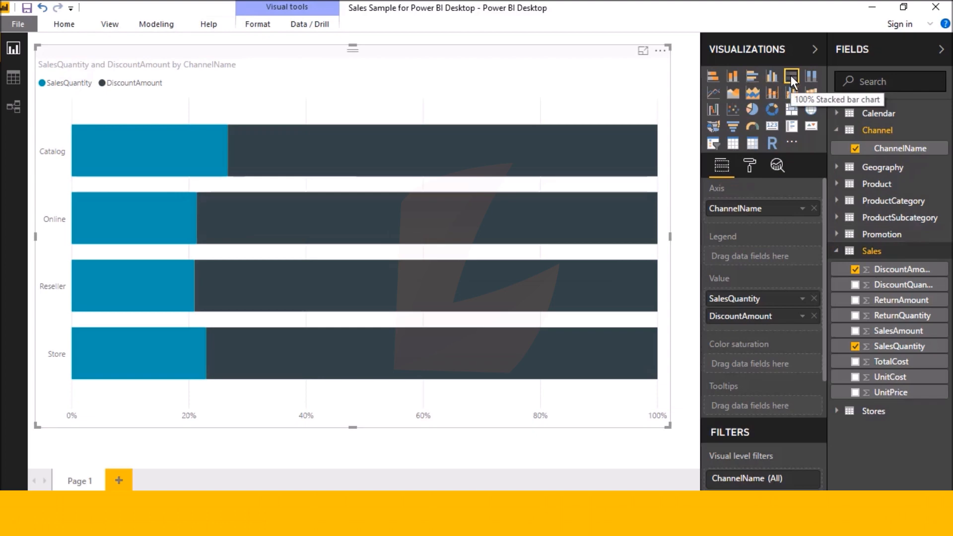
# - Examine the chart's formatting options for the Y-axis, X-axis and data colors
pyautogui.click(750, 164)
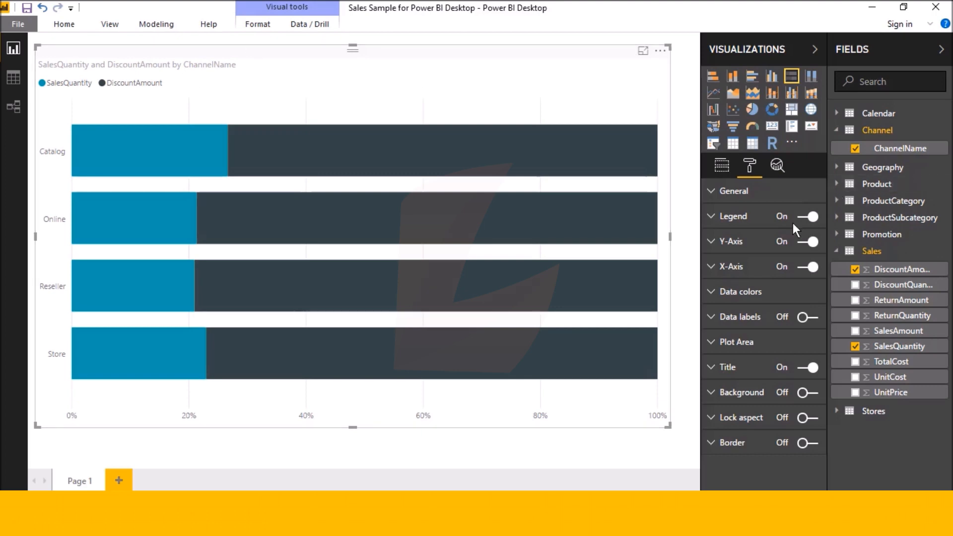
pyautogui.click(713, 242)
pyautogui.click(713, 242)
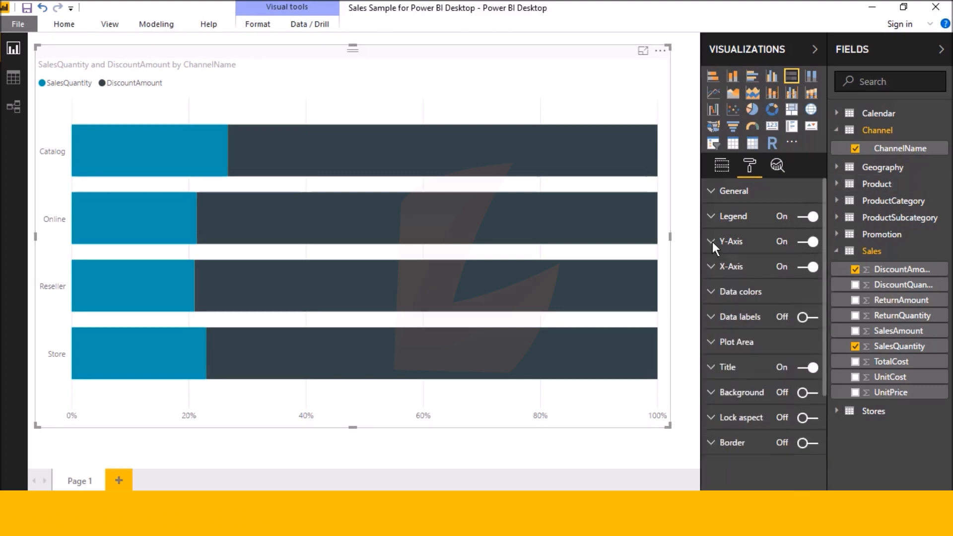
pyautogui.click(714, 267)
pyautogui.click(713, 267)
pyautogui.click(713, 267)
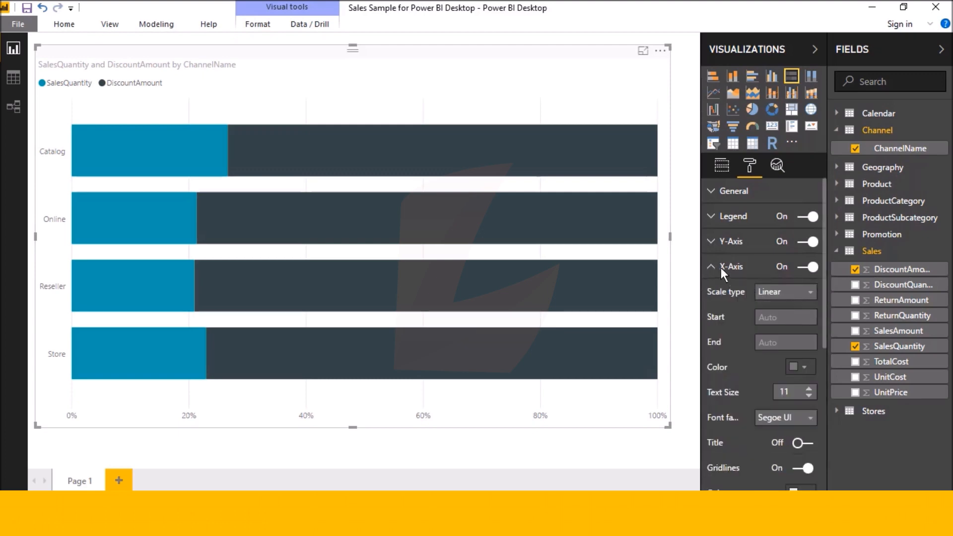
pyautogui.click(721, 267)
pyautogui.click(710, 294)
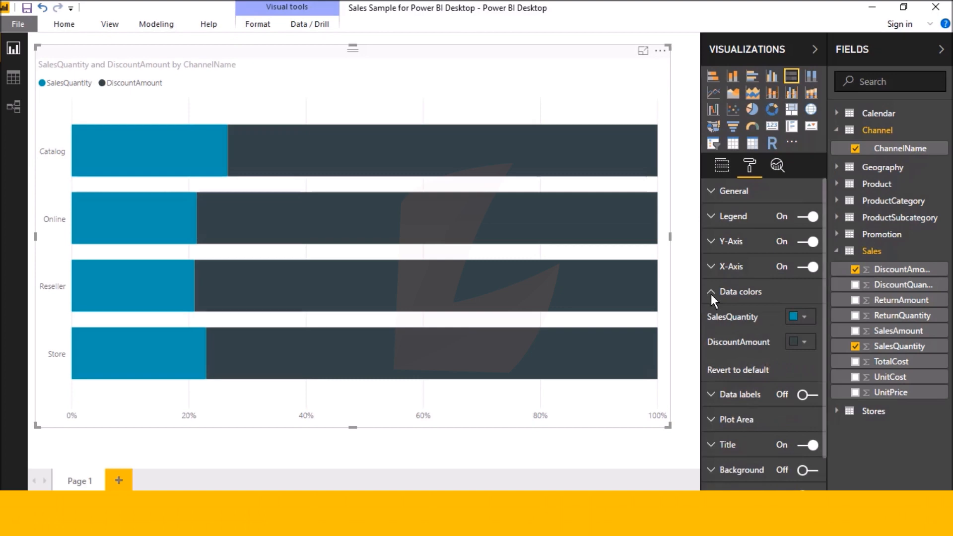
pyautogui.click(711, 293)
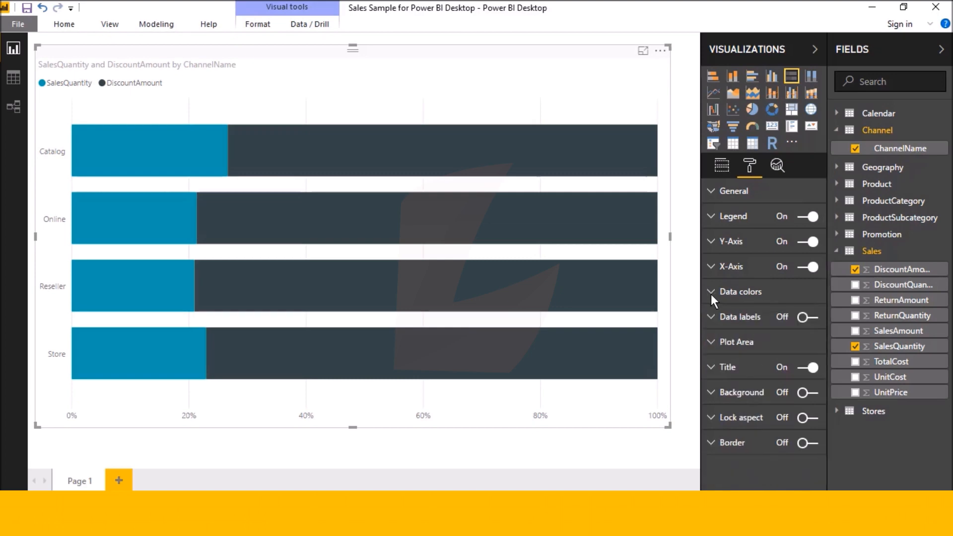
# - Turn on the chart's data labels and set their value decimal places to 0
pyautogui.click(802, 318)
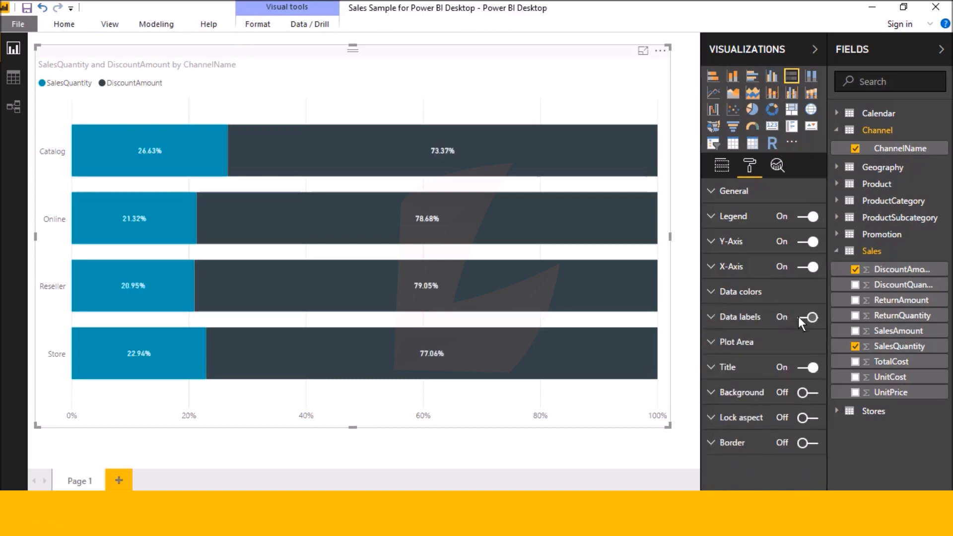
pyautogui.click(719, 317)
pyautogui.scroll(-3, 755, 316)
pyautogui.scroll(3, 757, 315)
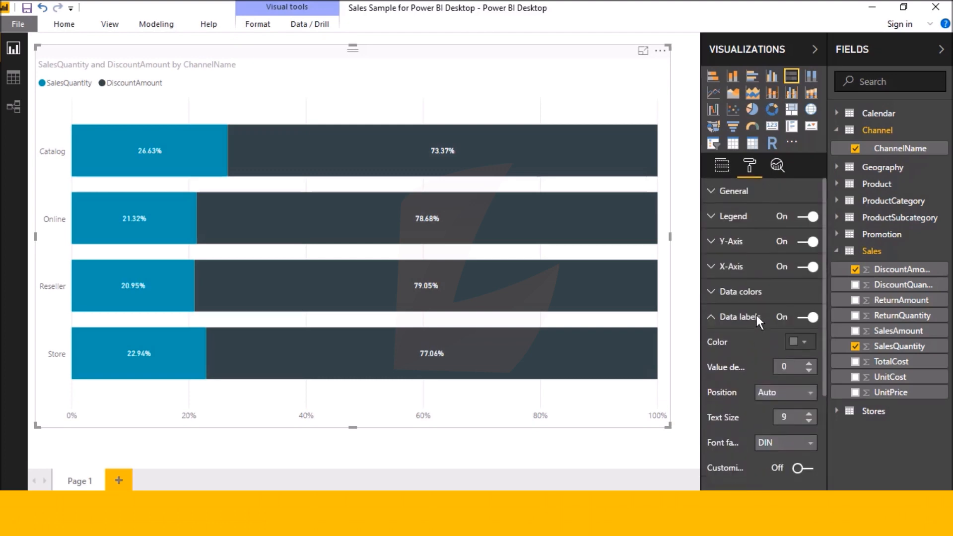
pyautogui.scroll(-1, 766, 314)
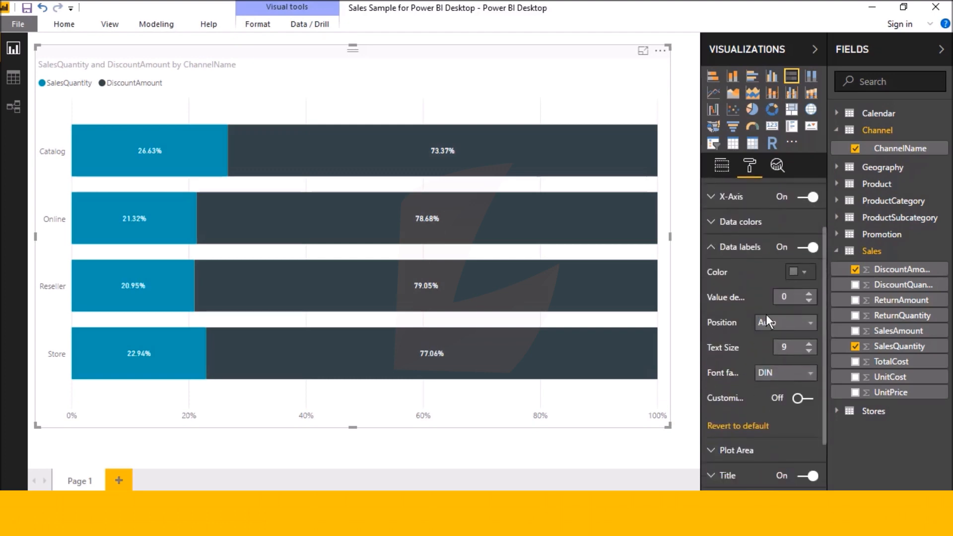
pyautogui.click(808, 295)
pyautogui.click(808, 300)
# - Try the Inside End position for the data labels, and return the position to Auto
pyautogui.scroll(-2, 808, 297)
pyautogui.click(804, 253)
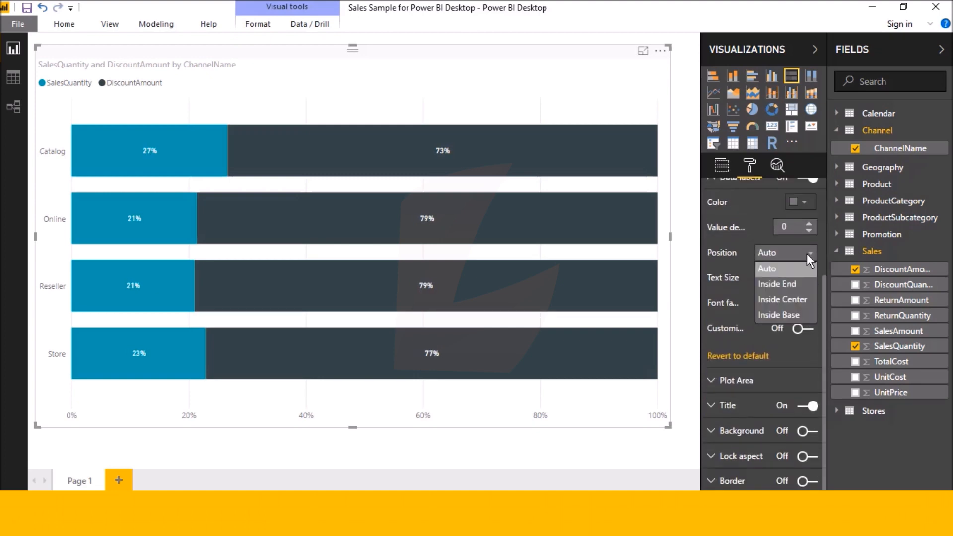
pyautogui.click(786, 284)
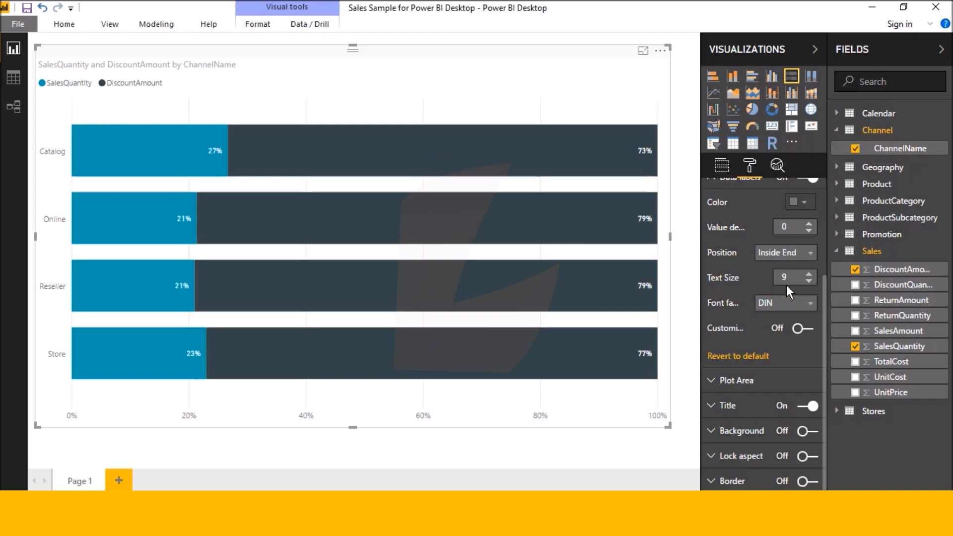
pyautogui.click(796, 257)
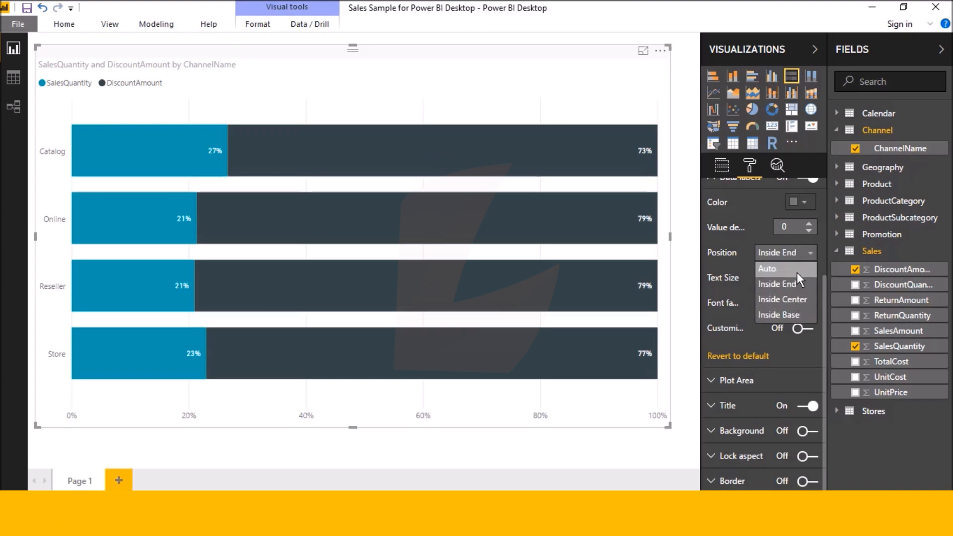
pyautogui.click(795, 268)
# - Set the text size of the data labels to 10
pyautogui.click(809, 275)
pyautogui.click(808, 274)
pyautogui.click(807, 275)
pyautogui.click(808, 282)
pyautogui.click(808, 281)
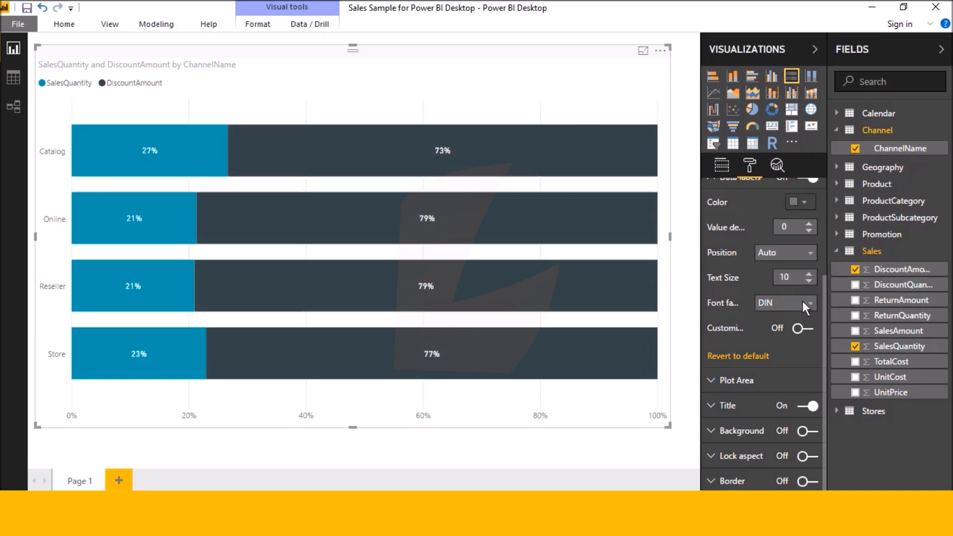
# - Turn on series customization for the data labels and set the DiscountAmount label color to white
pyautogui.click(802, 328)
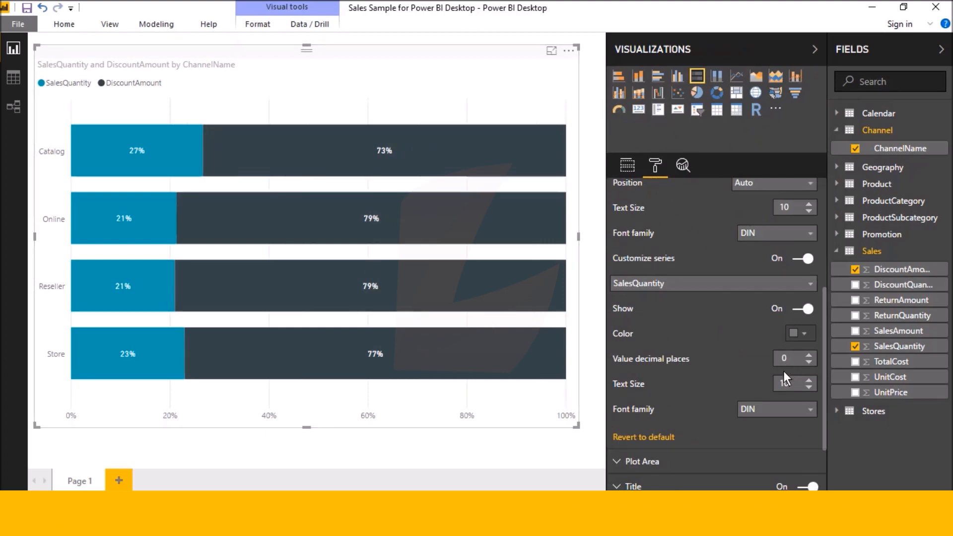
pyautogui.click(773, 286)
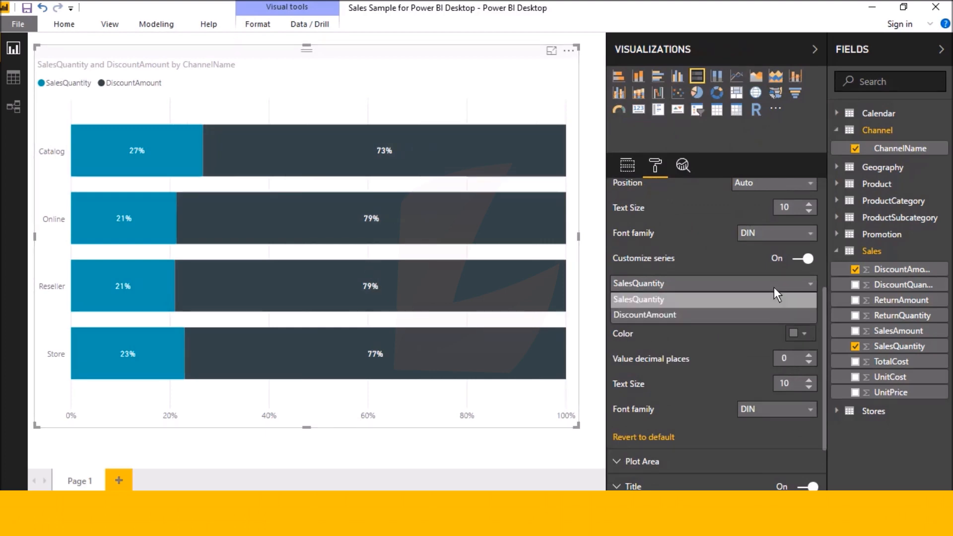
pyautogui.click(771, 313)
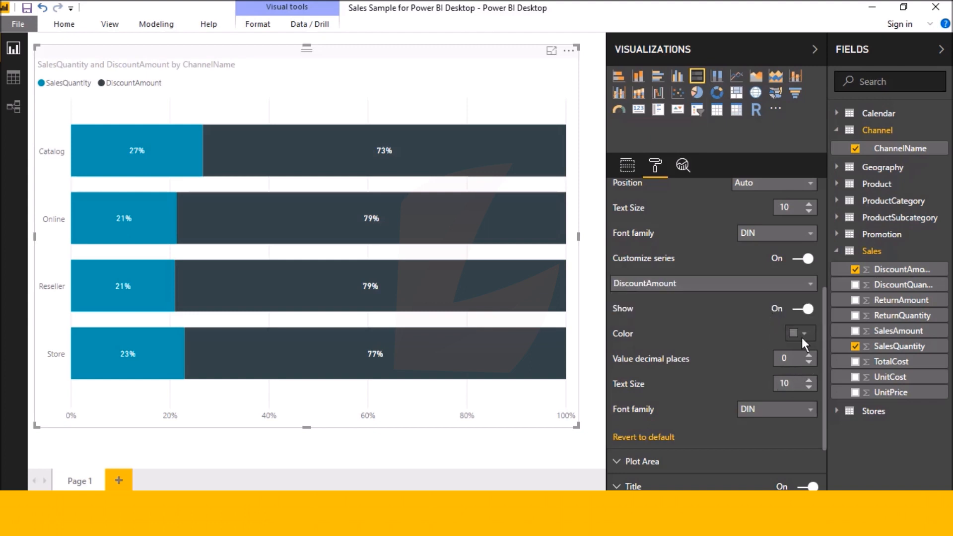
pyautogui.click(802, 336)
pyautogui.click(761, 320)
pyautogui.click(801, 337)
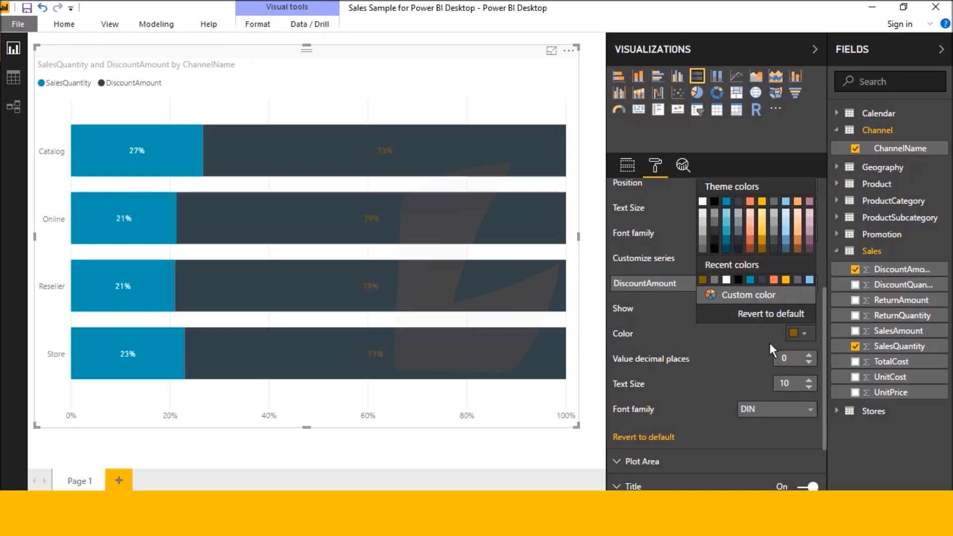
pyautogui.click(702, 200)
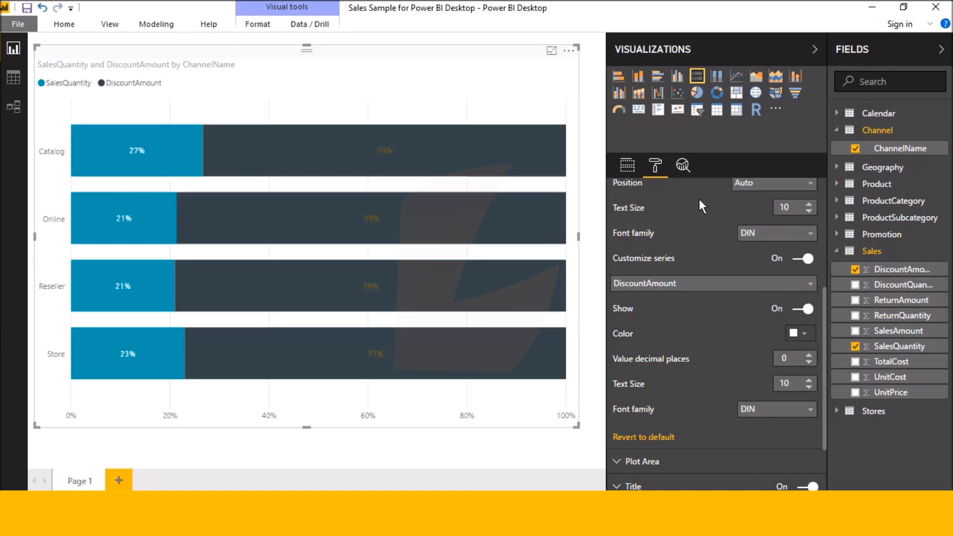
# - Set the text size of the DiscountAmount data labels to 17
pyautogui.click(808, 381)
pyautogui.click(808, 381)
pyautogui.click(808, 381)
pyautogui.click(808, 381)
pyautogui.click(808, 381)
pyautogui.click(808, 381)
pyautogui.click(809, 381)
pyautogui.click(808, 381)
pyautogui.click(808, 381)
pyautogui.click(808, 381)
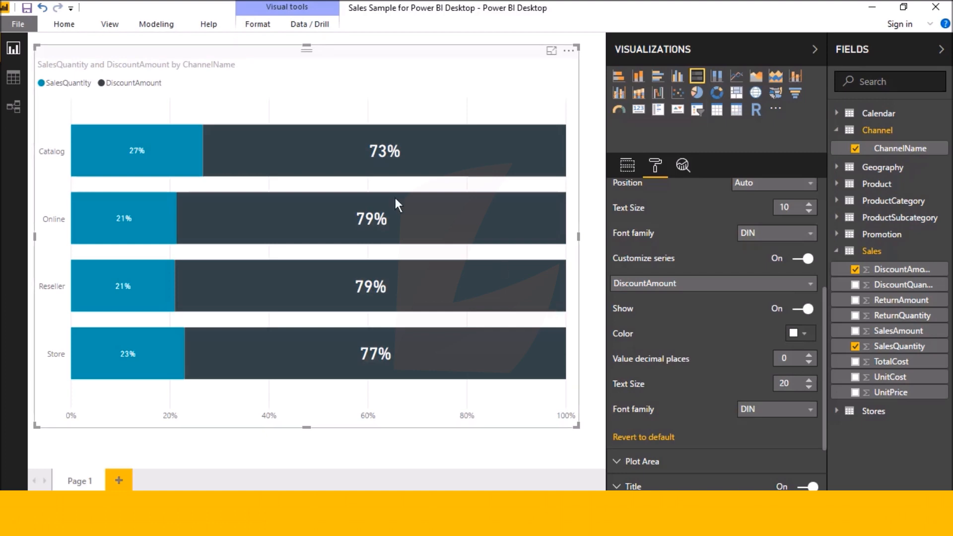
pyautogui.click(808, 388)
pyautogui.click(808, 388)
pyautogui.click(808, 388)
# - Review the DiscountAmount font family choices and the rest of the data label settings
pyautogui.scroll(-1, 807, 397)
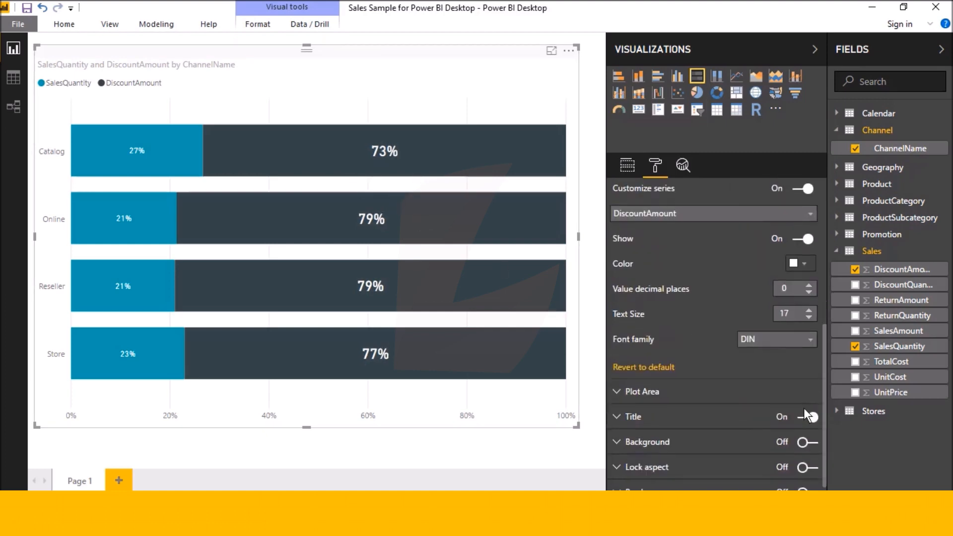
pyautogui.click(766, 343)
pyautogui.click(763, 343)
pyautogui.scroll(-1, 739, 362)
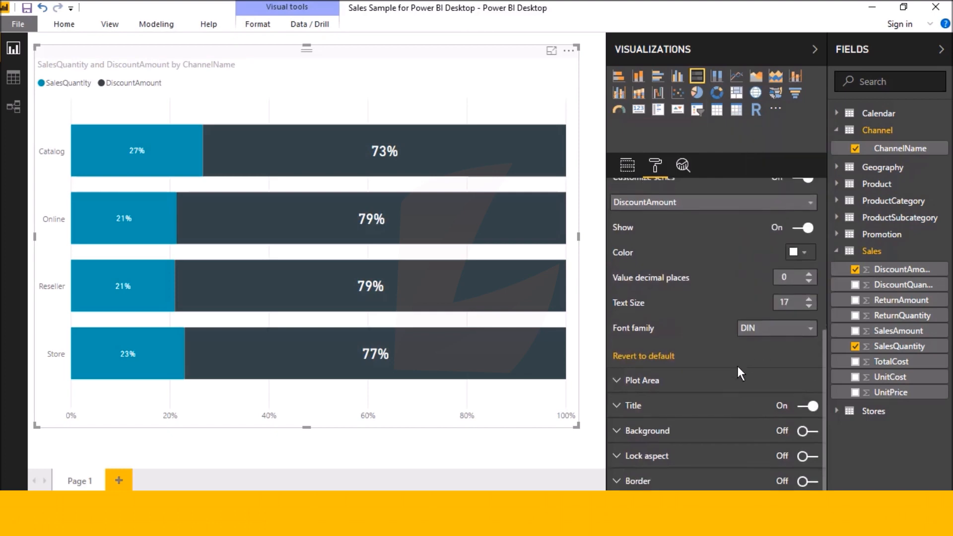
pyautogui.scroll(1, 716, 358)
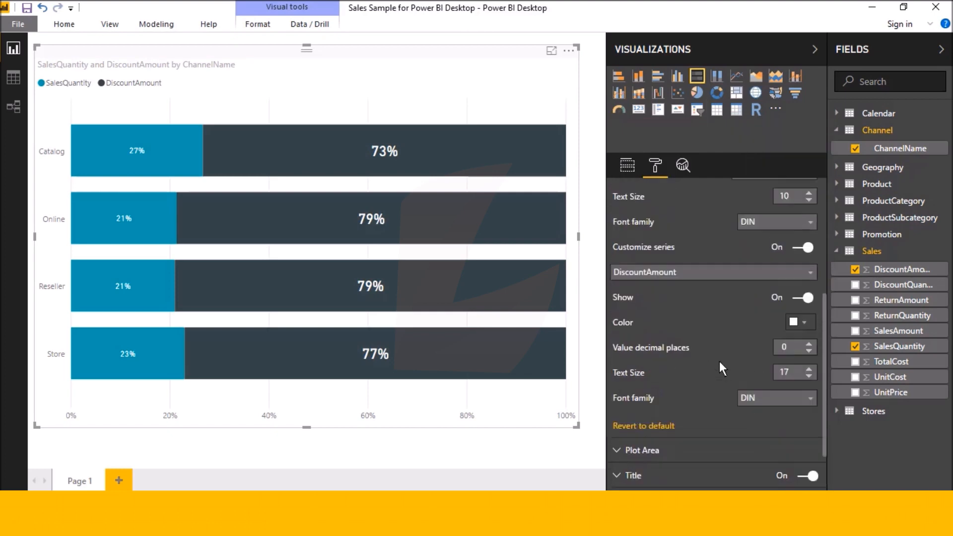
pyautogui.scroll(1, 670, 360)
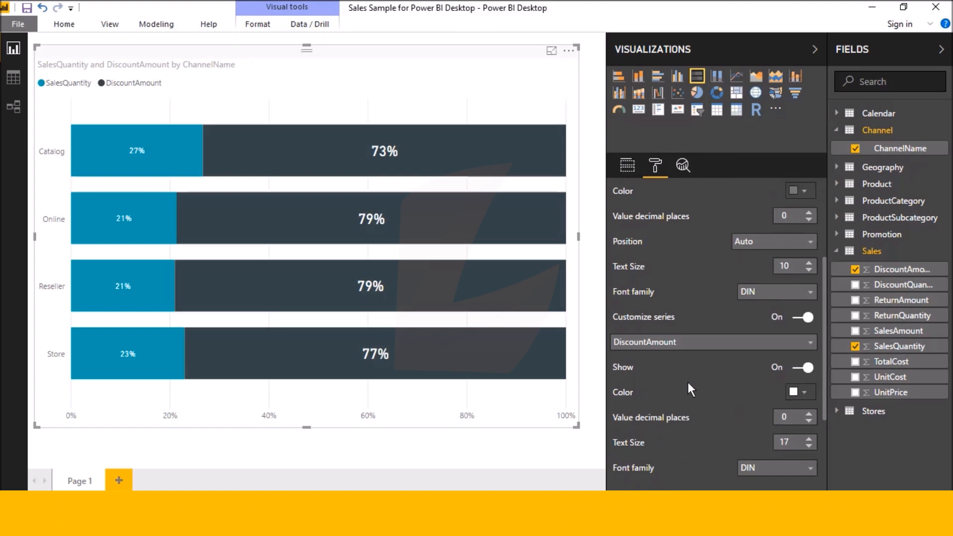
pyautogui.scroll(1, 688, 382)
pyautogui.scroll(-1, 688, 382)
# - Switch series customization for the data labels off and back on
pyautogui.click(801, 328)
pyautogui.click(796, 328)
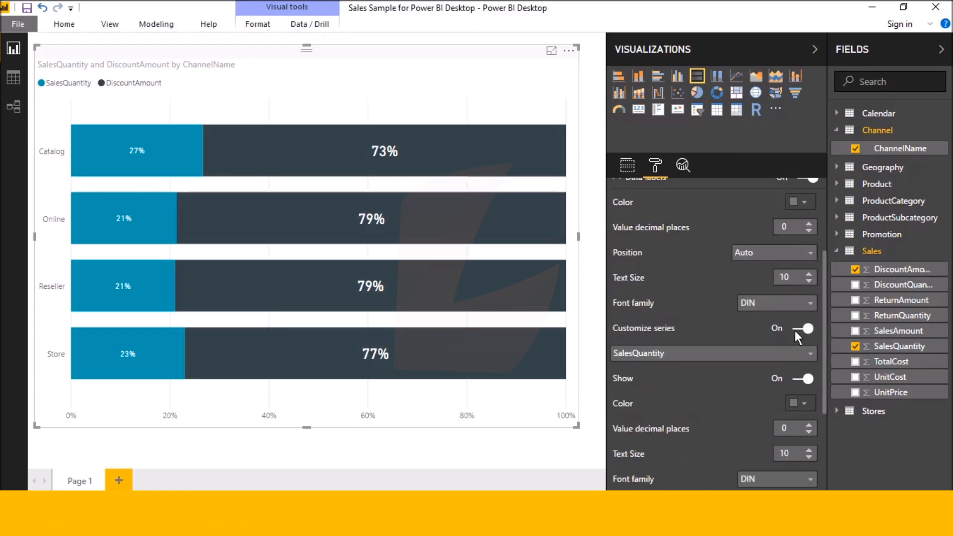
pyautogui.scroll(-1, 779, 329)
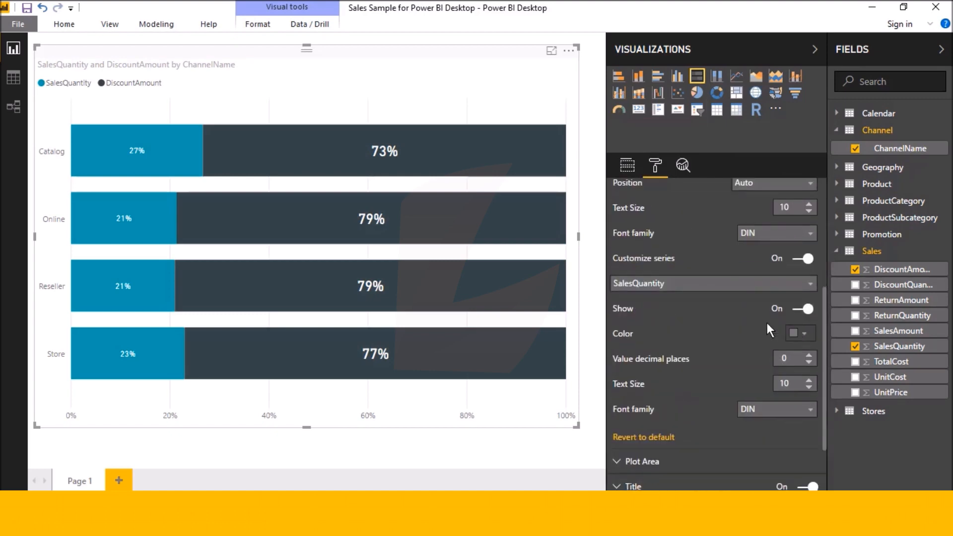
# - Compare the data label settings of the SalesQuantity and DiscountAmount series and look over the DiscountAmount font family choices
pyautogui.click(725, 284)
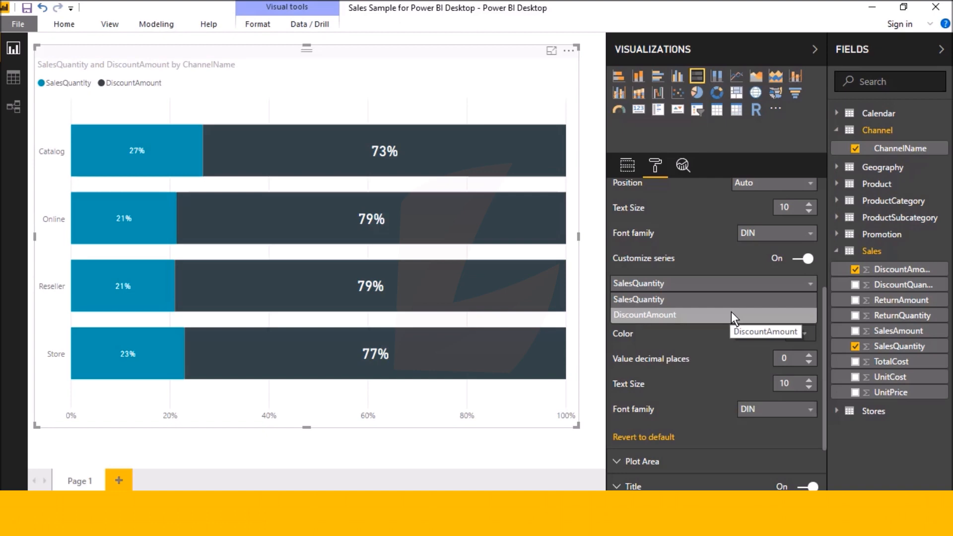
pyautogui.click(731, 315)
pyautogui.click(746, 281)
pyautogui.click(755, 301)
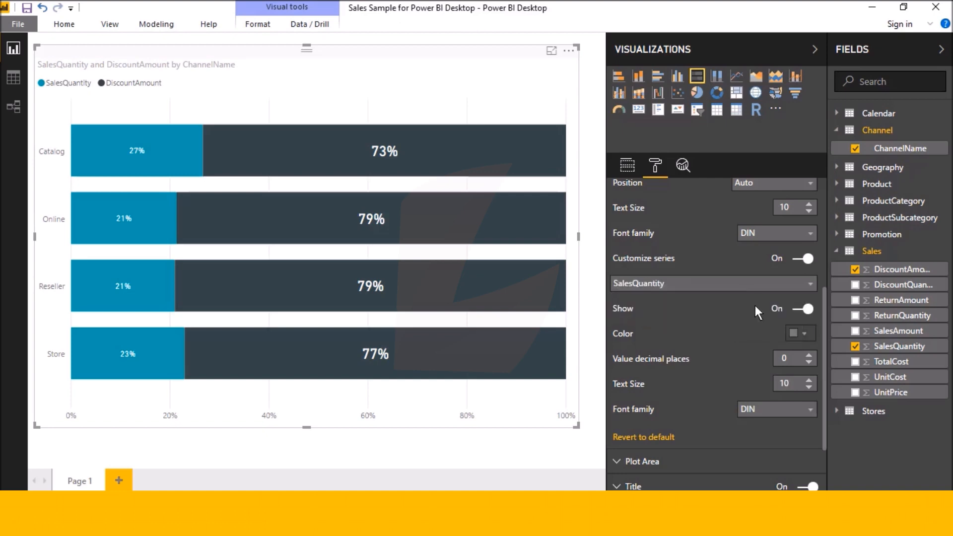
pyautogui.click(743, 283)
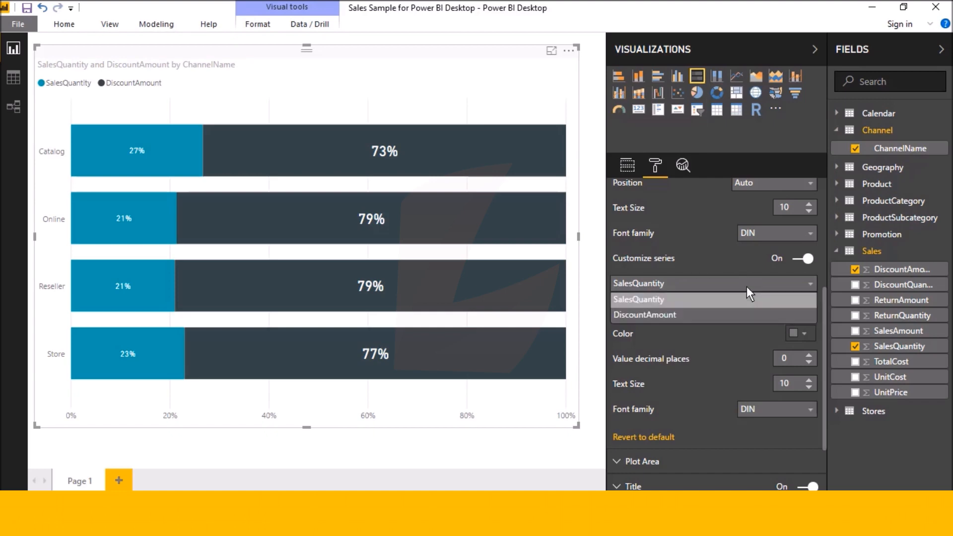
pyautogui.click(749, 313)
pyautogui.scroll(-3, 796, 385)
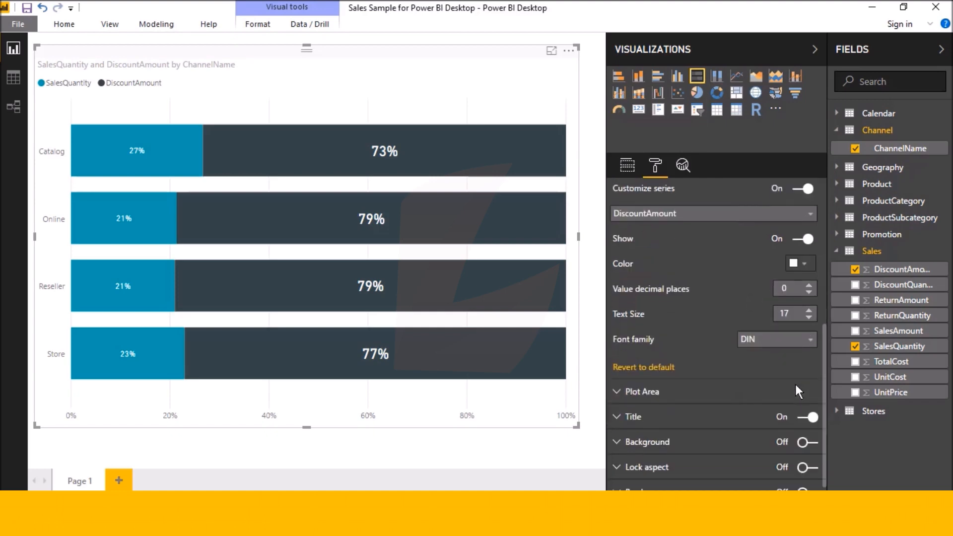
pyautogui.scroll(-1, 795, 385)
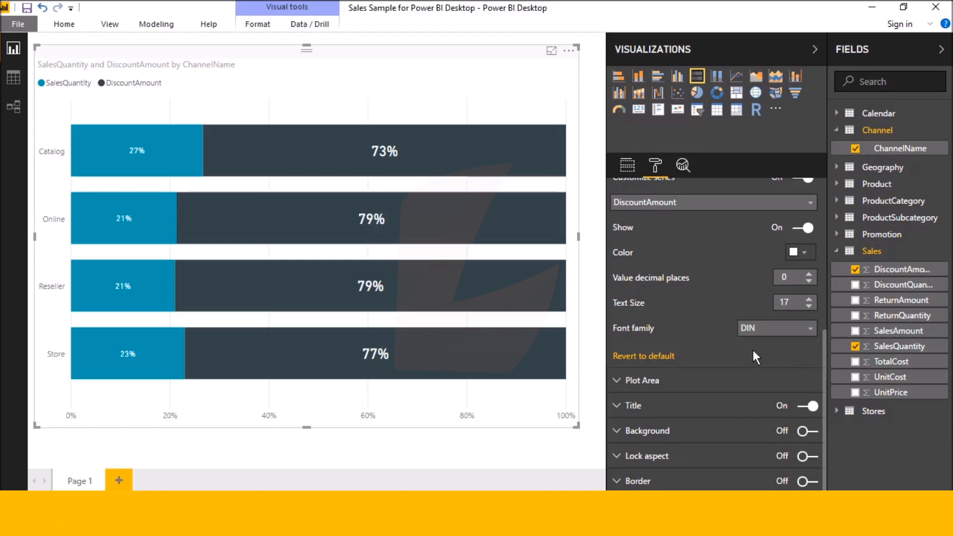
pyautogui.click(757, 331)
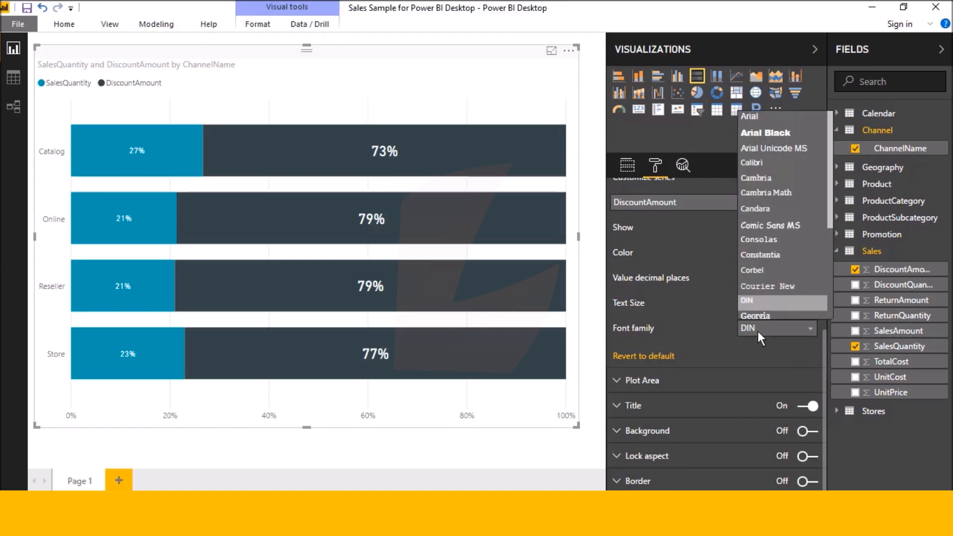
pyautogui.click(757, 331)
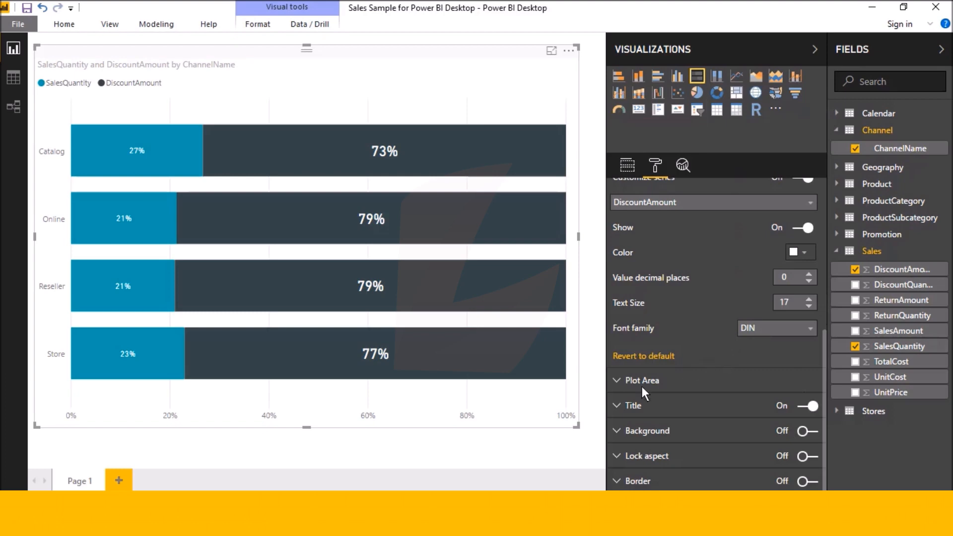
# - Add the image final-full-hd-logo.png from the Desktop to the chart's plot area
pyautogui.click(616, 381)
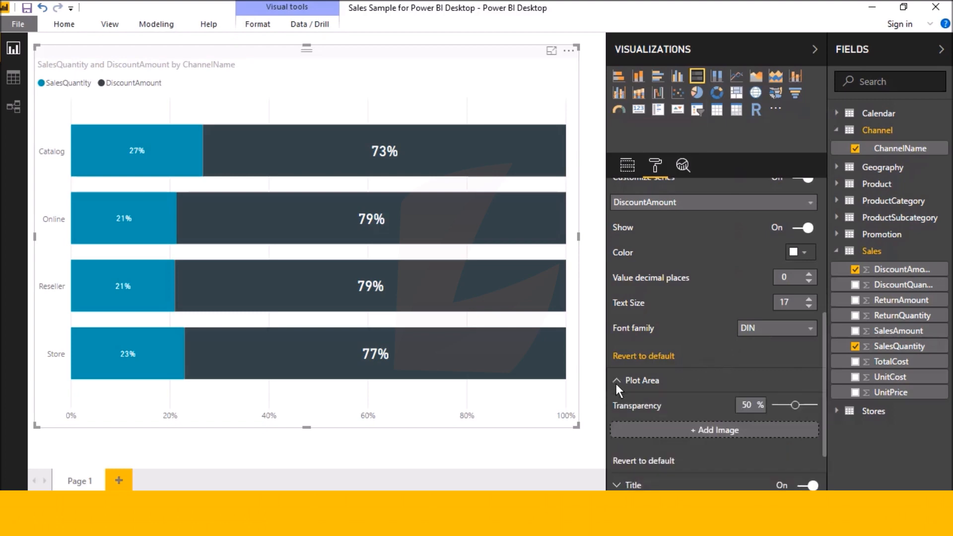
pyautogui.scroll(-3, 672, 383)
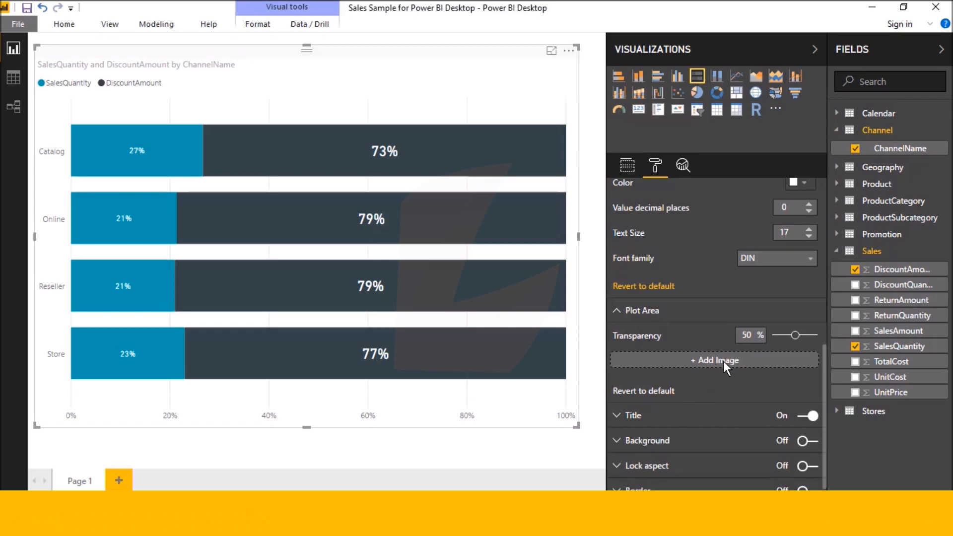
pyautogui.click(722, 362)
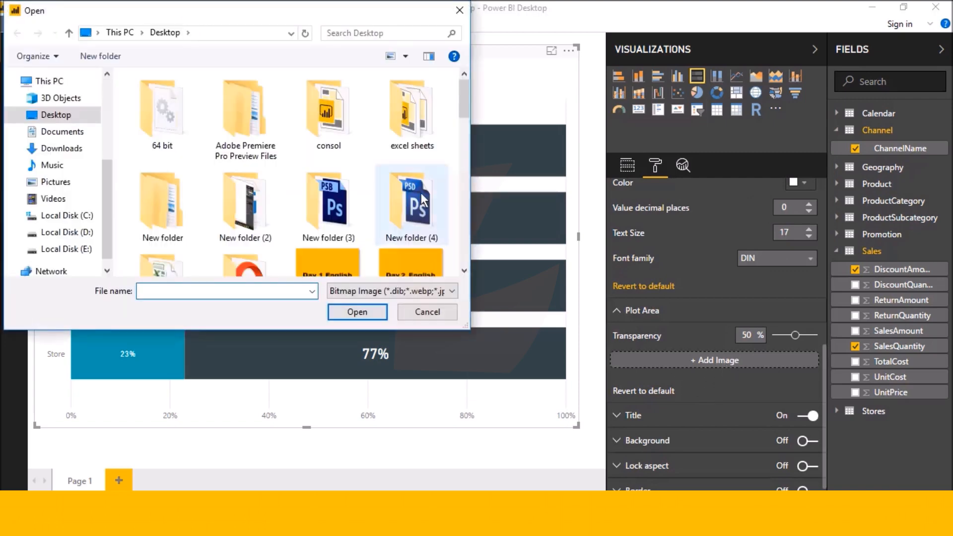
pyautogui.scroll(-3, 420, 193)
pyautogui.scroll(-3, 419, 200)
pyautogui.doubleClick(411, 235)
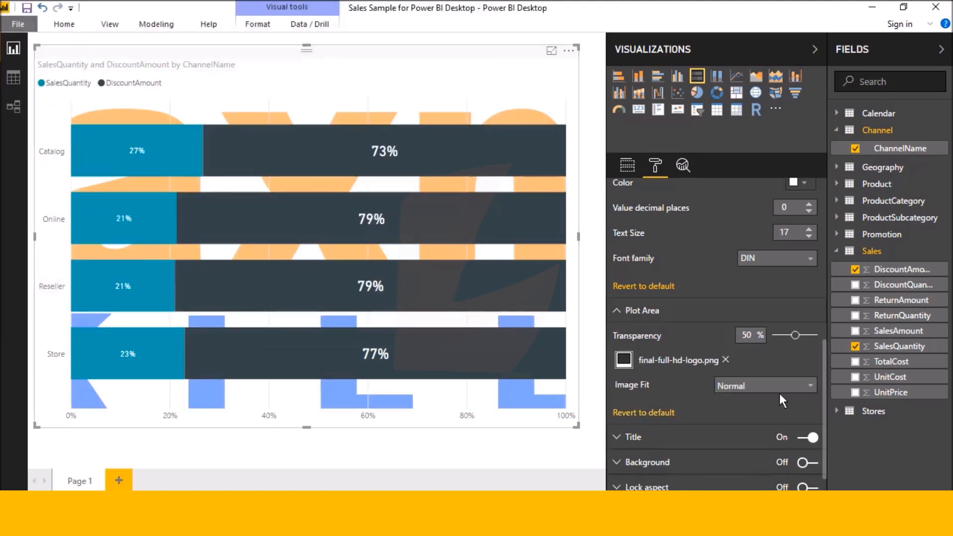
# - Set the plot area image fit to Fit and the plot area transparency to 98%
pyautogui.scroll(-1, 781, 388)
pyautogui.click(786, 352)
pyautogui.click(792, 380)
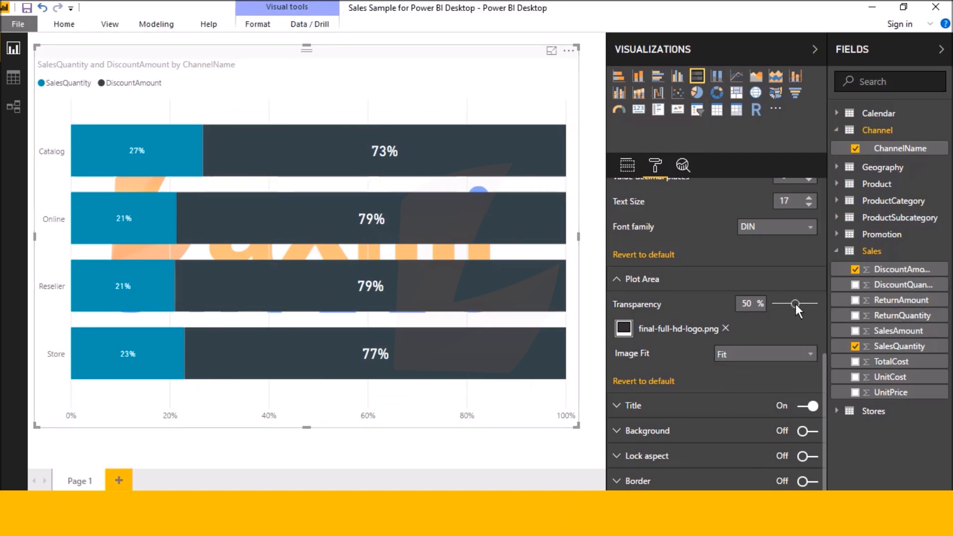
pyautogui.moveTo(795, 303)
pyautogui.mouseDown()
pyautogui.moveTo(833, 318)
pyautogui.moveTo(784, 296)
pyautogui.mouseUp()
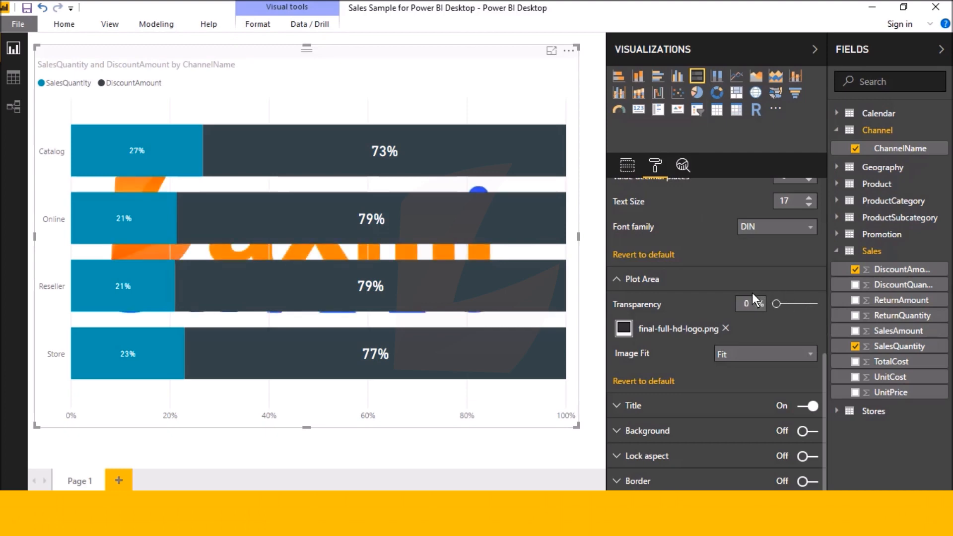
pyautogui.moveTo(797, 299); pyautogui.dragTo(812, 308)
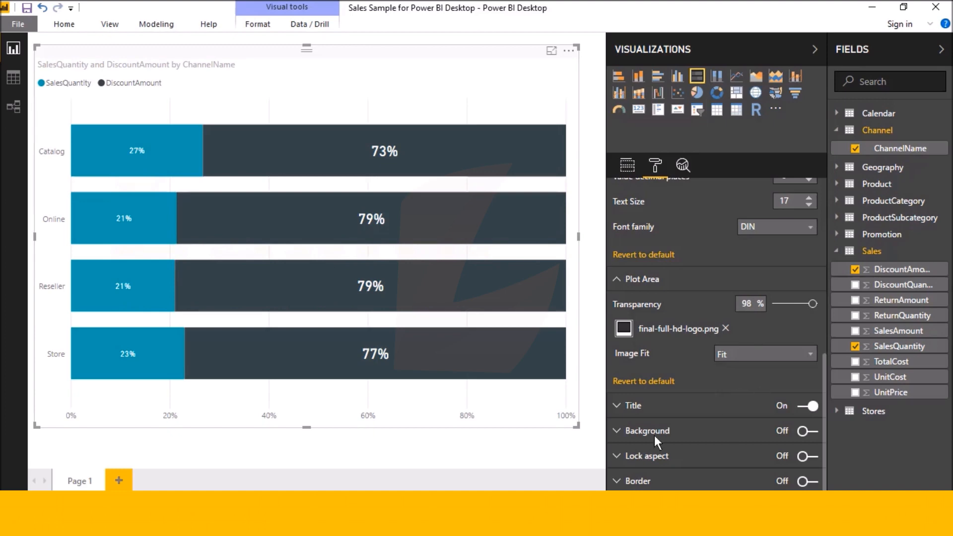
# - Center the chart title and give it a dark teal background with a white font color
pyautogui.click(621, 401)
pyautogui.scroll(-3, 621, 401)
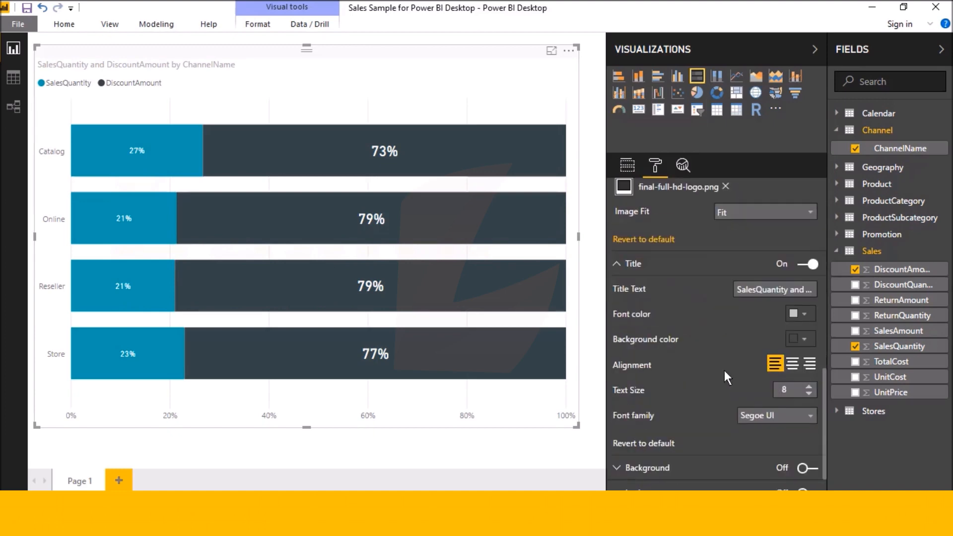
pyautogui.click(792, 360)
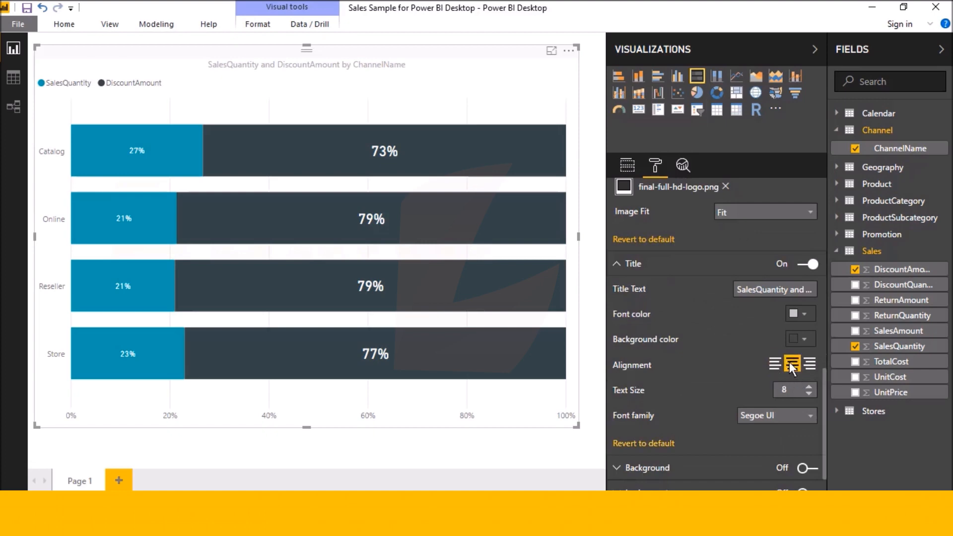
pyautogui.click(810, 341)
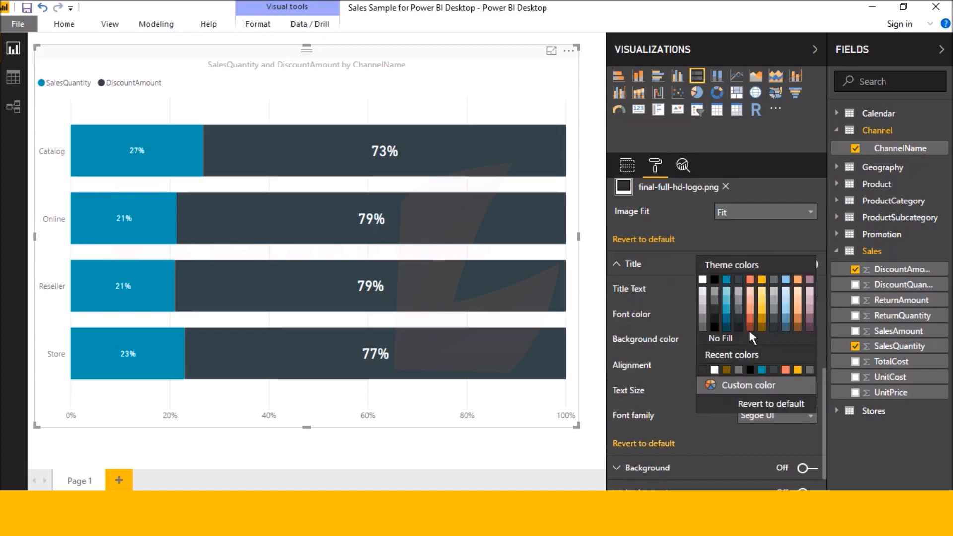
pyautogui.click(725, 318)
pyautogui.click(797, 315)
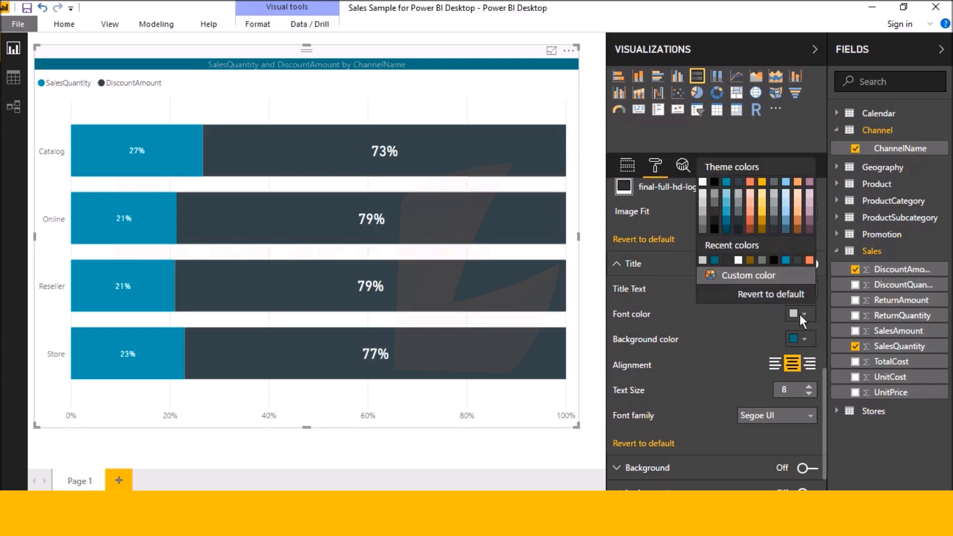
pyautogui.click(702, 180)
# - Turn on the chart background, color it light teal and set its transparency to 75%
pyautogui.scroll(-1, 720, 341)
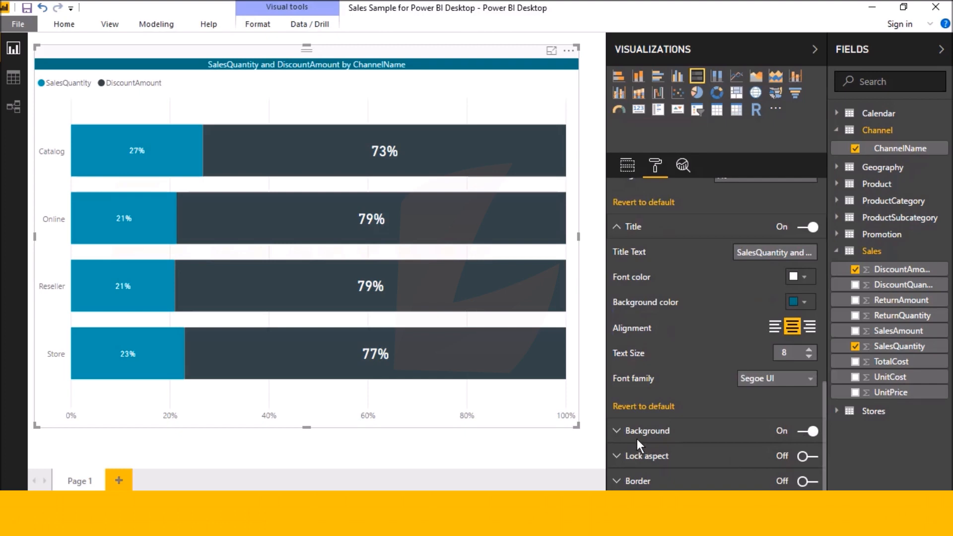
pyautogui.click(620, 426)
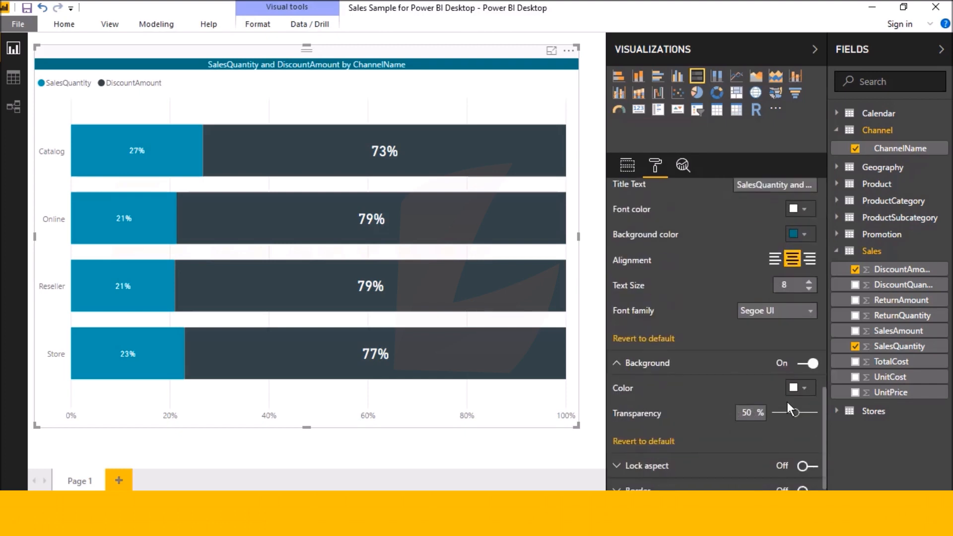
pyautogui.click(799, 389)
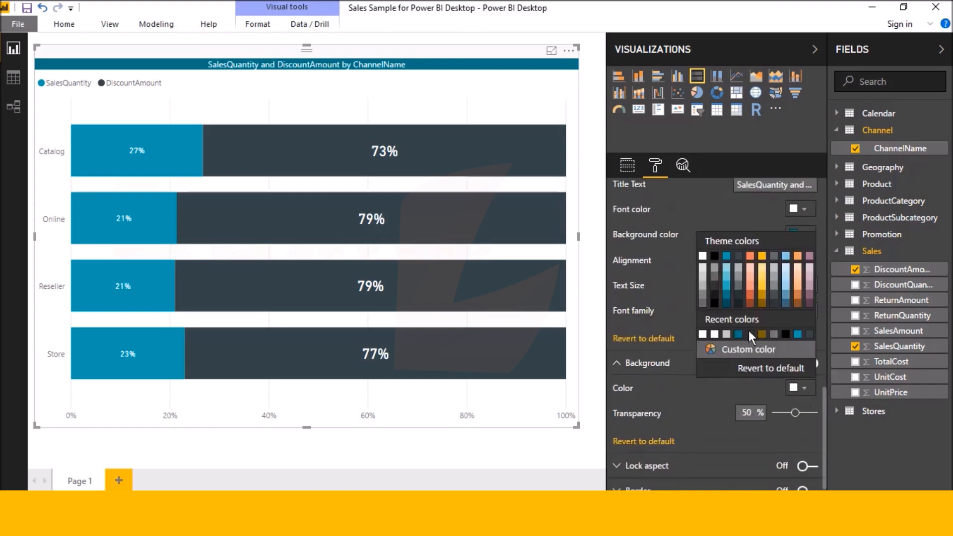
pyautogui.click(726, 267)
pyautogui.click(791, 413)
pyautogui.moveTo(800, 418)
pyautogui.mouseDown()
pyautogui.moveTo(808, 418)
pyautogui.moveTo(802, 414)
pyautogui.mouseUp()
# - Turn on the chart border and deselect the chart
pyautogui.scroll(-1, 806, 447)
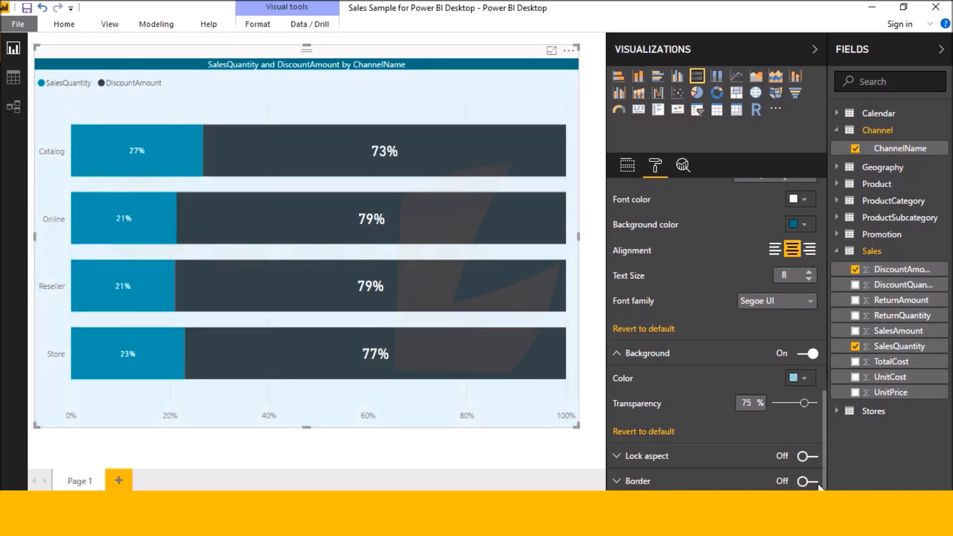
pyautogui.click(803, 481)
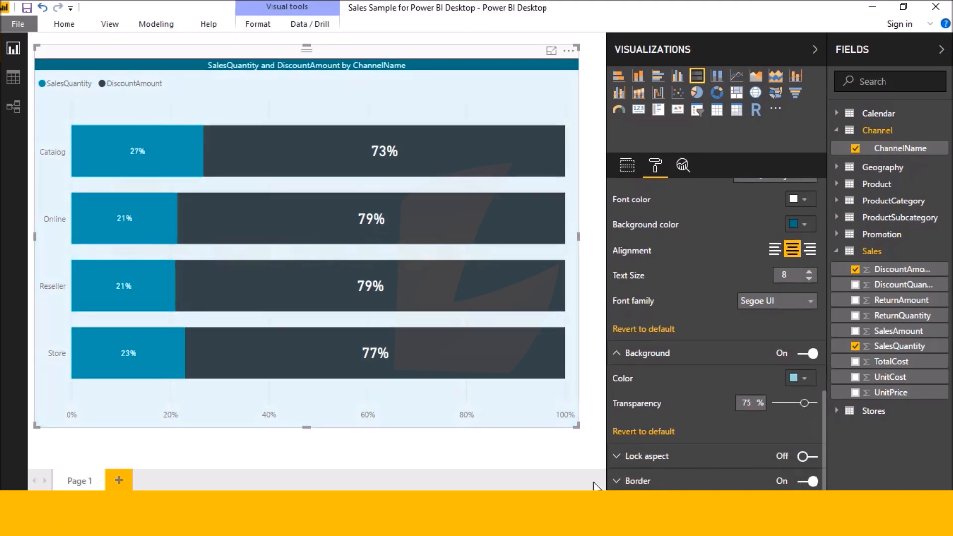
pyautogui.click(591, 454)
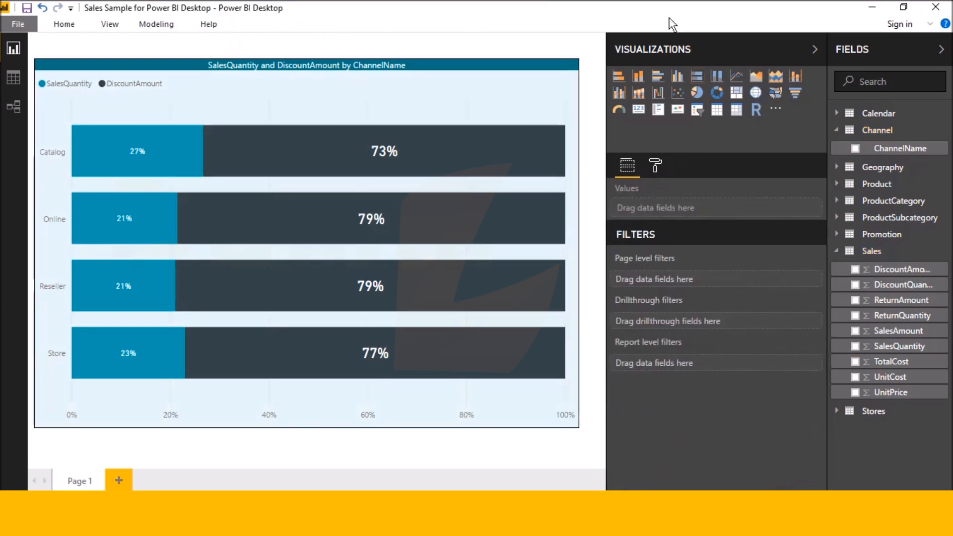
# - View the chart in focus mode, return to the report and look over the chart's export, spotlight and sort options
pyautogui.click(481, 82)
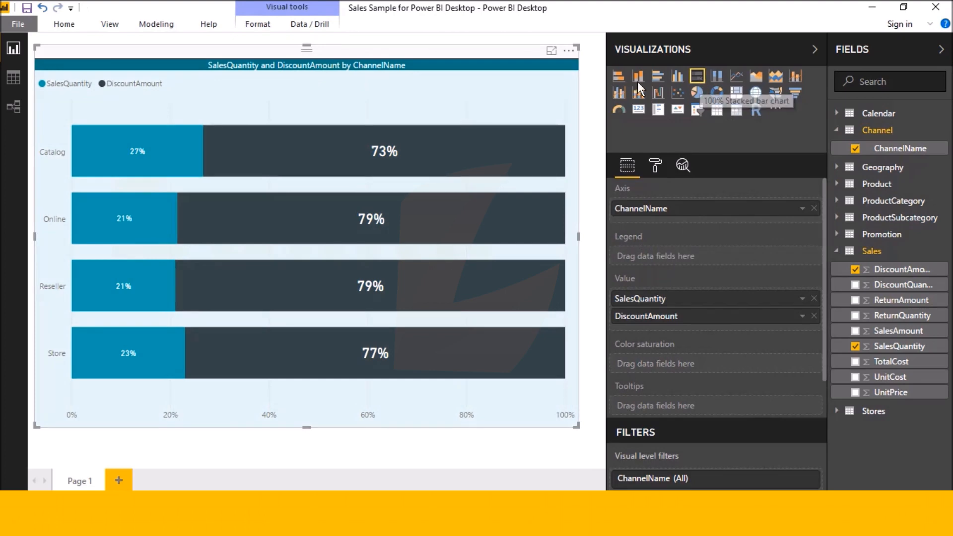
pyautogui.click(556, 51)
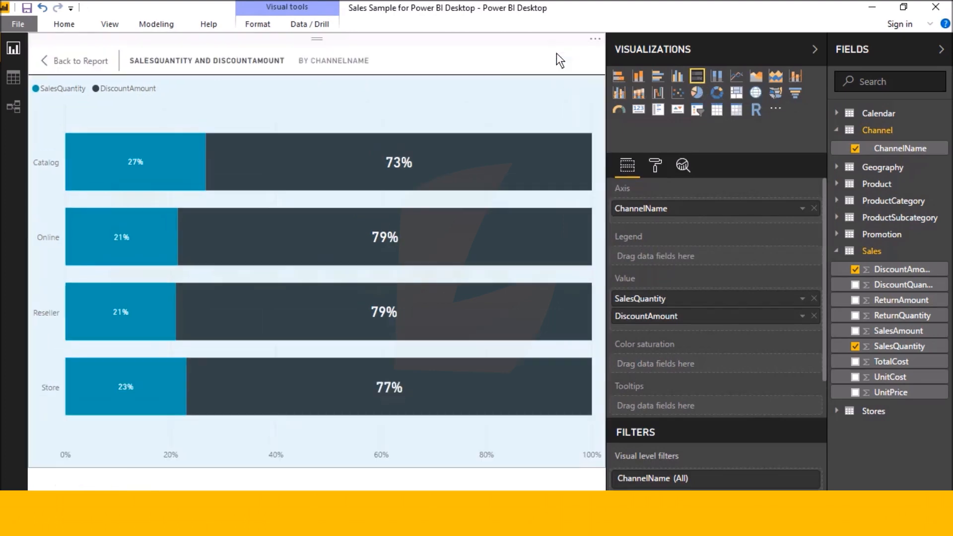
pyautogui.click(65, 59)
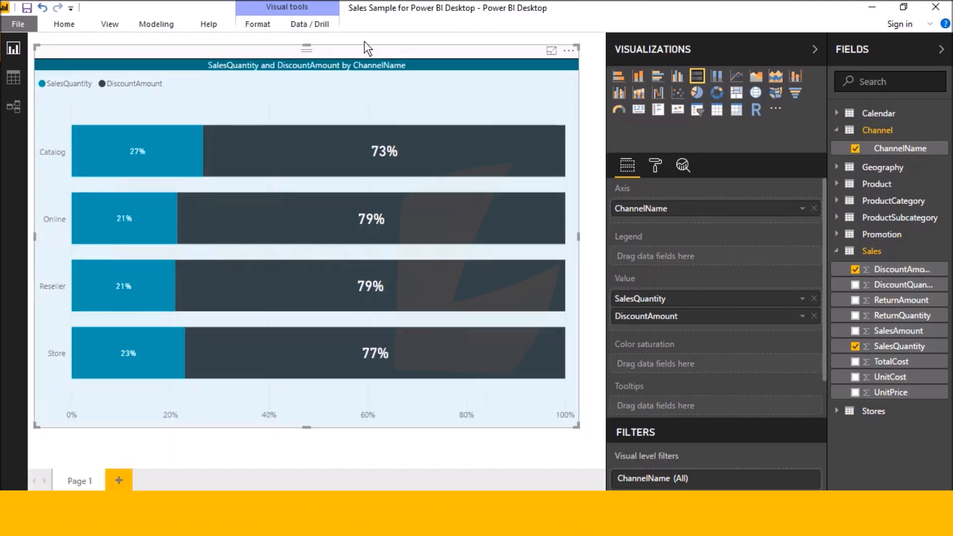
pyautogui.click(568, 51)
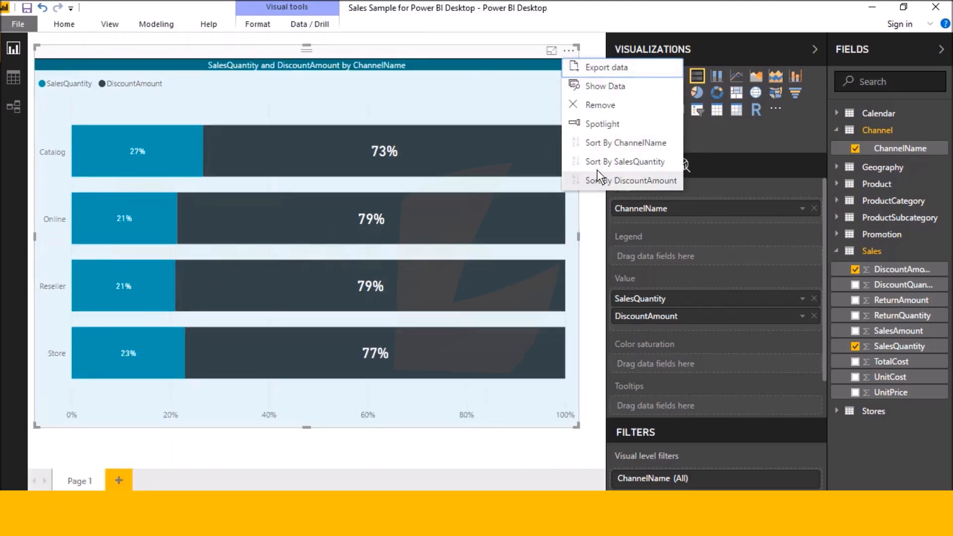
pyautogui.click(486, 84)
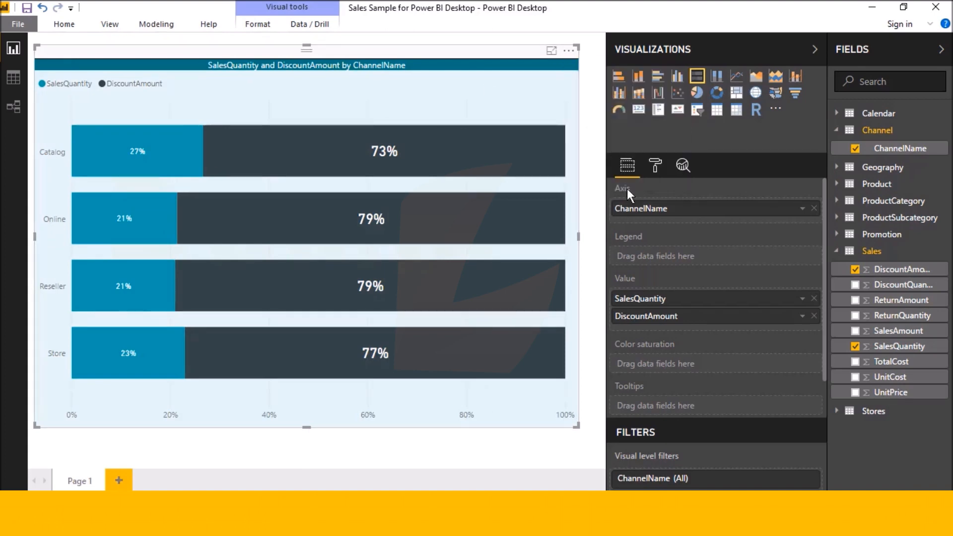